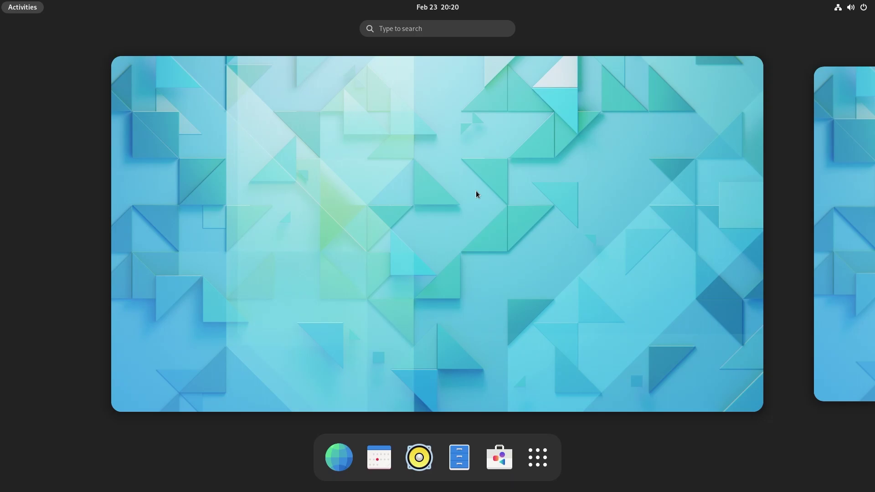
# Check the calendar and notifications popover, and switch to the second workspace and back in the Activities overview.
pyautogui.press('super')
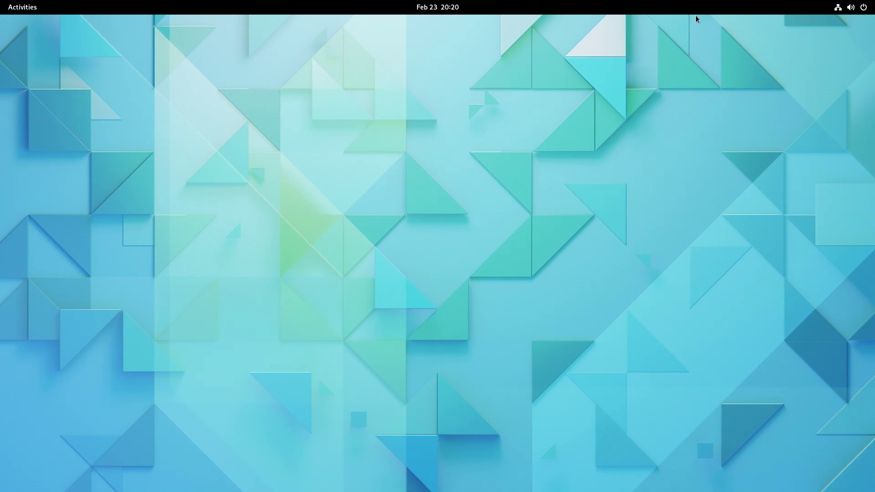
pyautogui.click(439, 7)
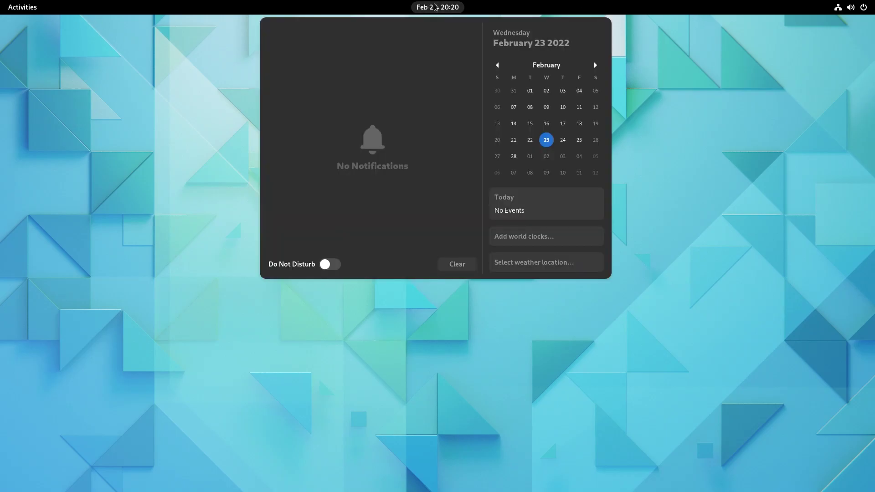
pyautogui.click(438, 7)
pyautogui.click(17, 8)
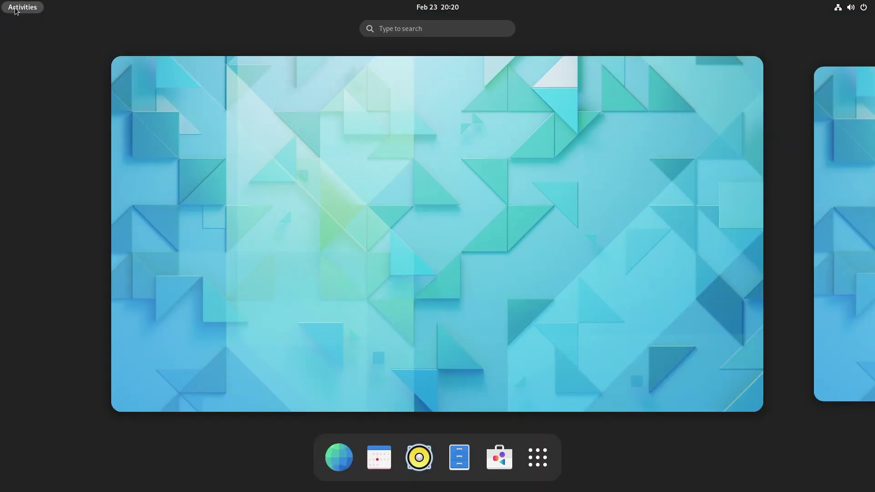
pyautogui.click(859, 272)
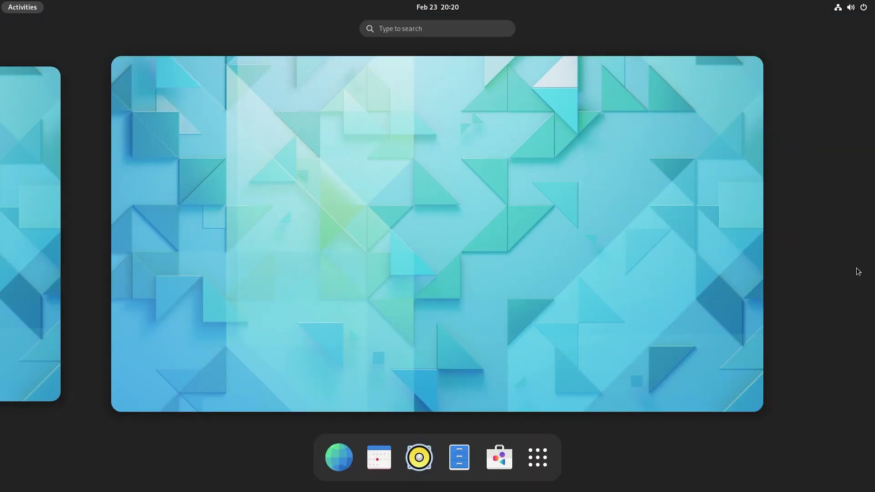
pyautogui.click(28, 222)
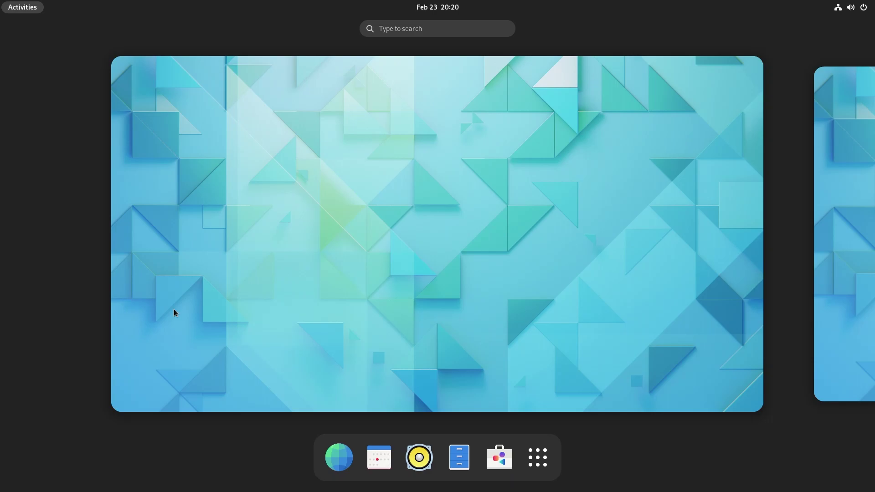
# View the power profile options in the system menu, and return to the empty desktop.
pyautogui.click(851, 7)
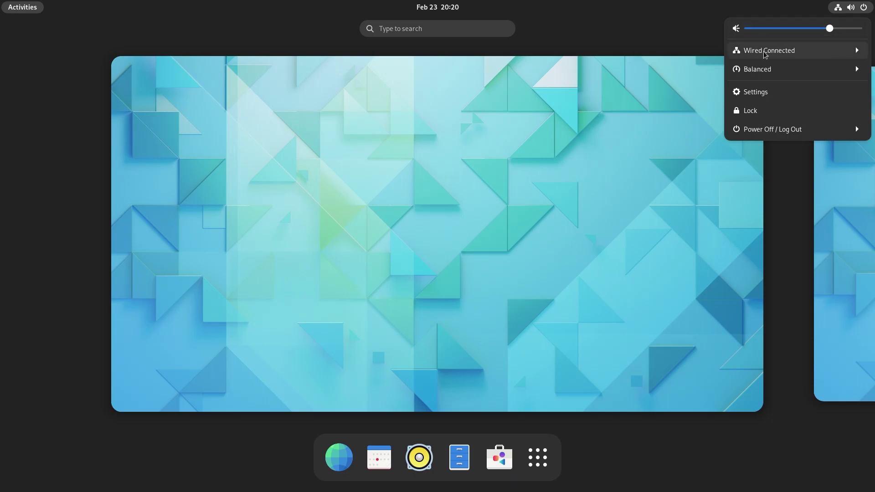
pyautogui.click(769, 74)
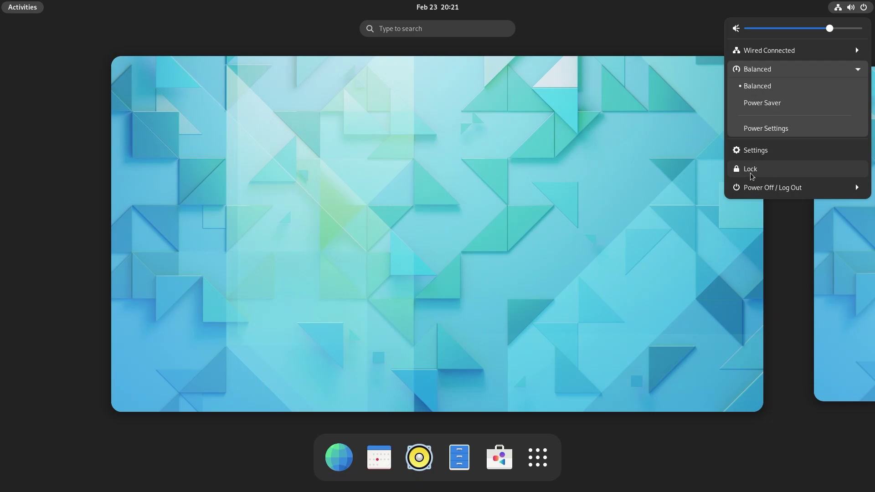
pyautogui.click(495, 214)
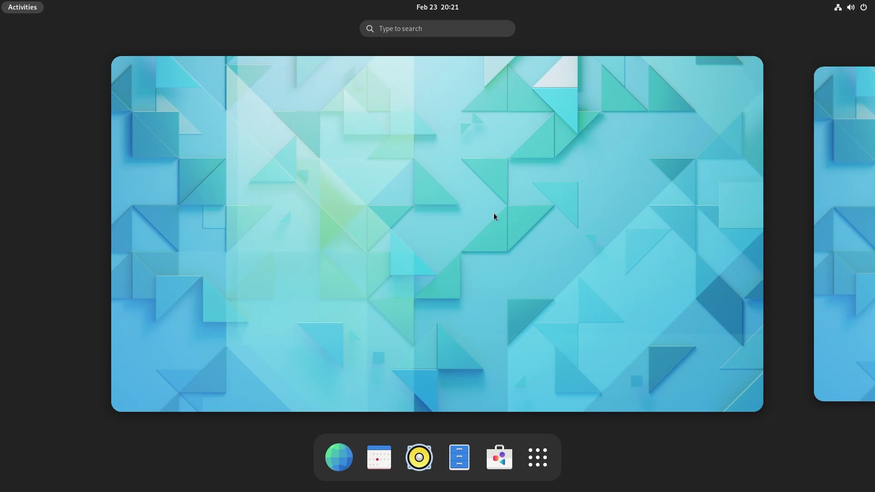
pyautogui.click(494, 215)
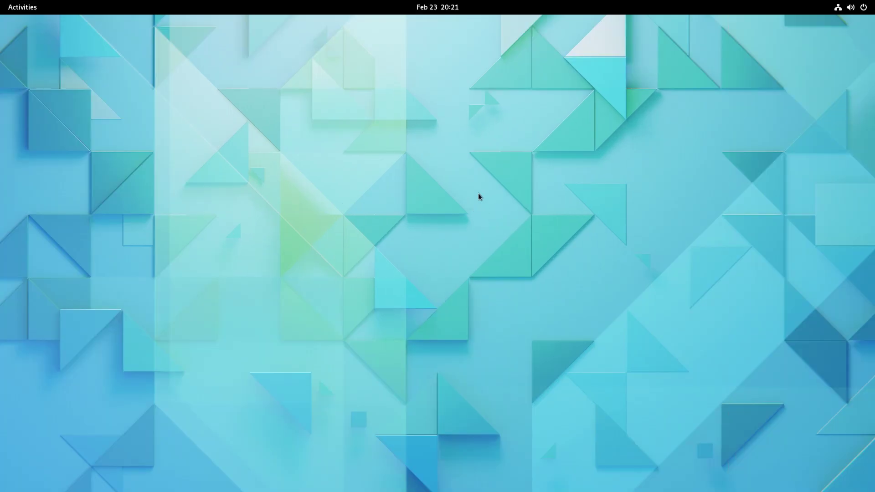
# Find and launch Settings, and show its About page.
pyautogui.press('super')
pyautogui.write('settings')
pyautogui.press('Return')
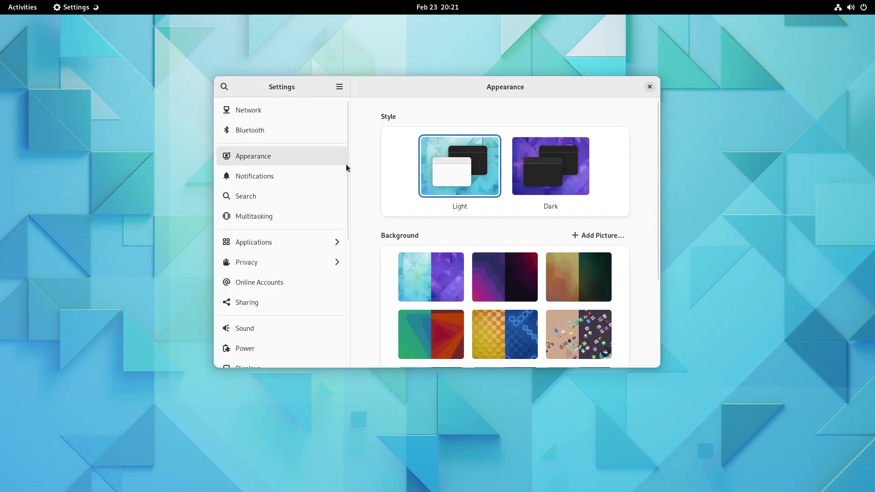
pyautogui.scroll(-5, 323, 340)
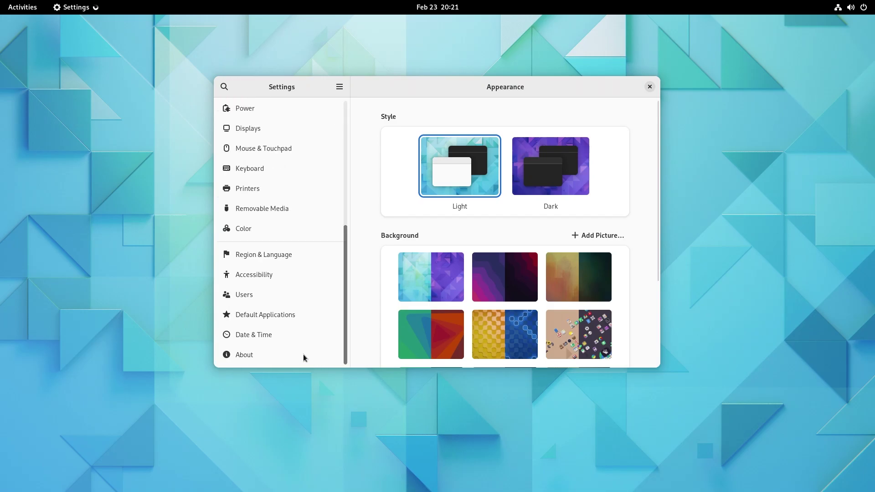
pyautogui.click(242, 355)
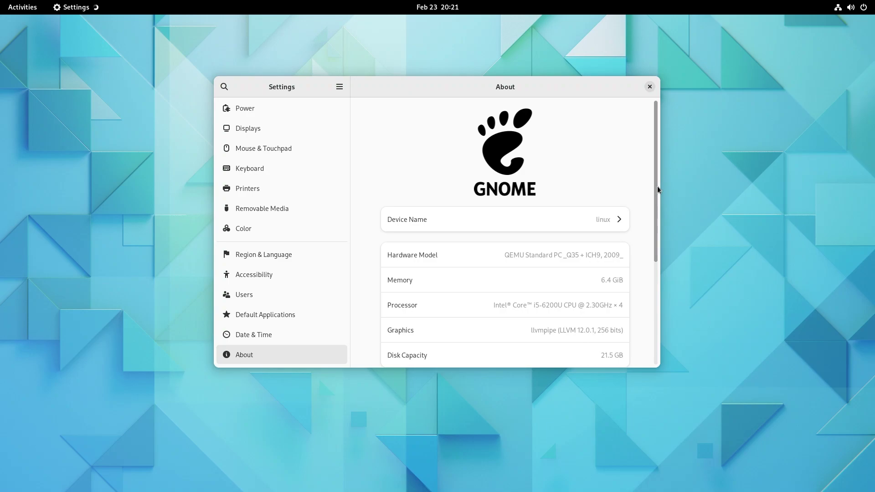
# Examine the hardware and operating system details on the About page, highlighting the Windowing System value.
pyautogui.scroll(-2, 659, 205)
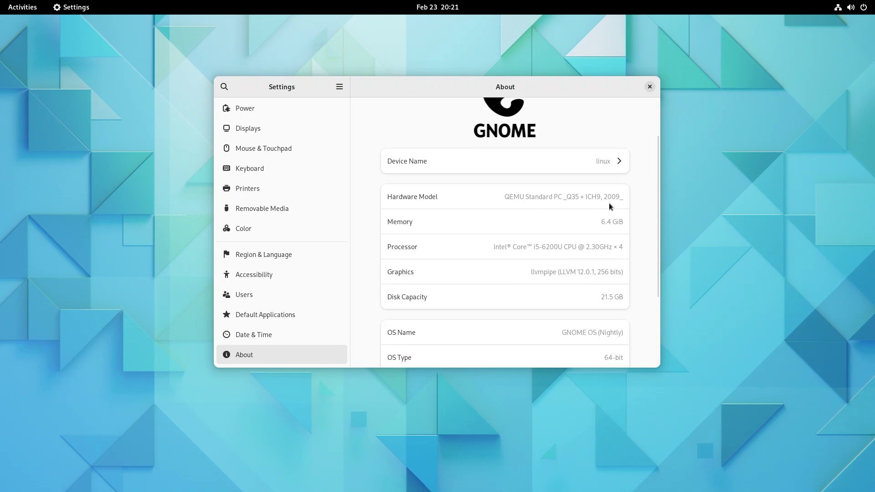
pyautogui.moveTo(655, 203); pyautogui.dragTo(659, 267)
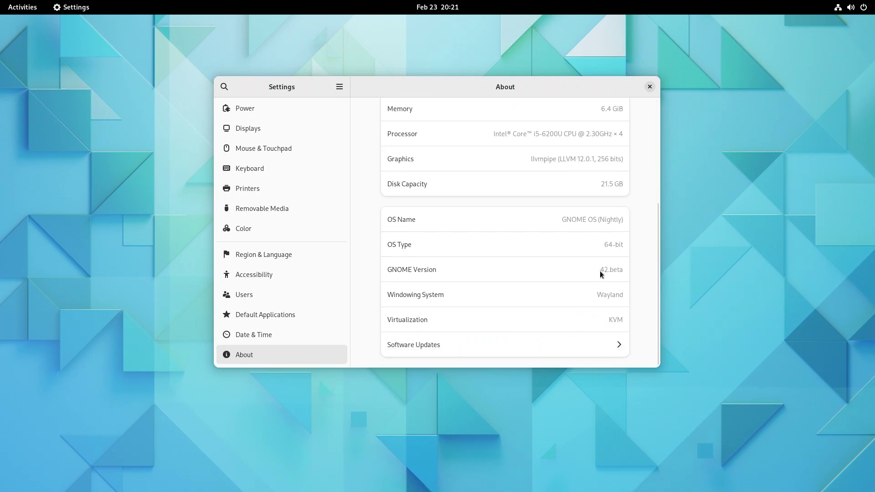
pyautogui.moveTo(600, 292); pyautogui.dragTo(628, 295)
# Go to the Appearance settings and set the style to Dark.
pyautogui.scroll(3, 329, 205)
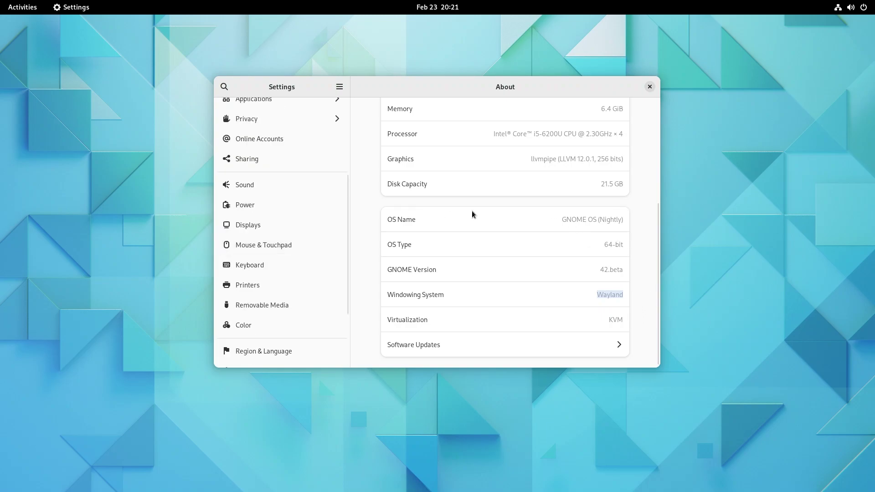
pyautogui.scroll(5, 474, 209)
pyautogui.scroll(5, 257, 224)
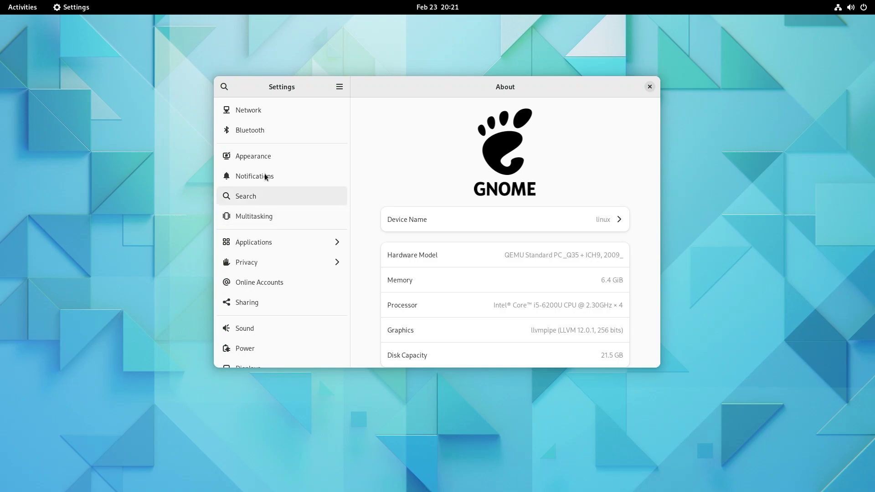
pyautogui.click(259, 157)
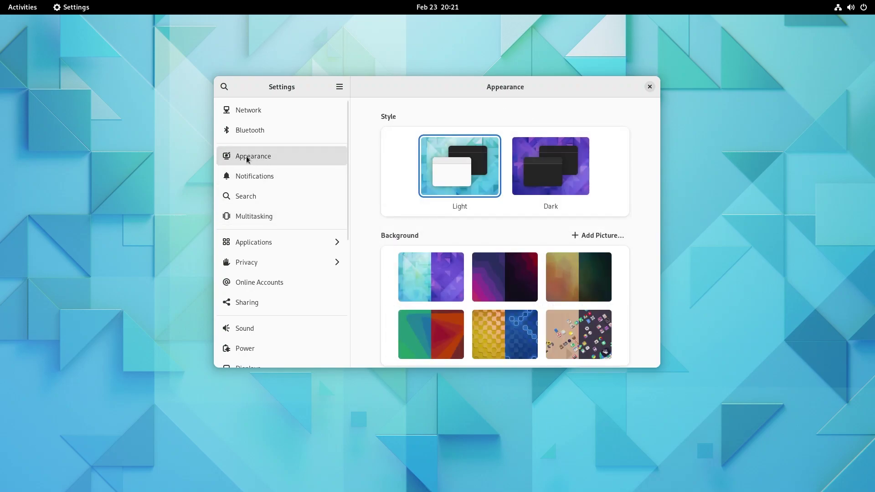
pyautogui.click(550, 166)
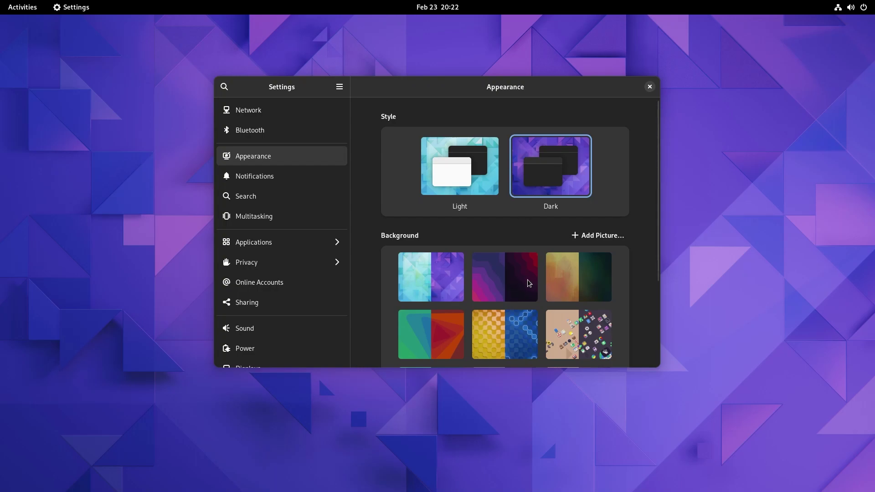
# Try the purple-and-red wave background in both Light and Dark styles, and restore the blue-and-purple triangle background.
pyautogui.click(501, 286)
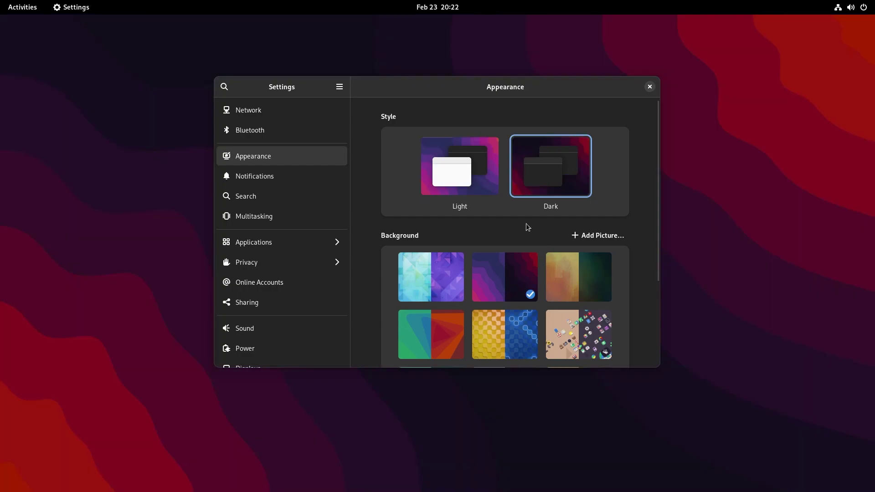
pyautogui.click(463, 174)
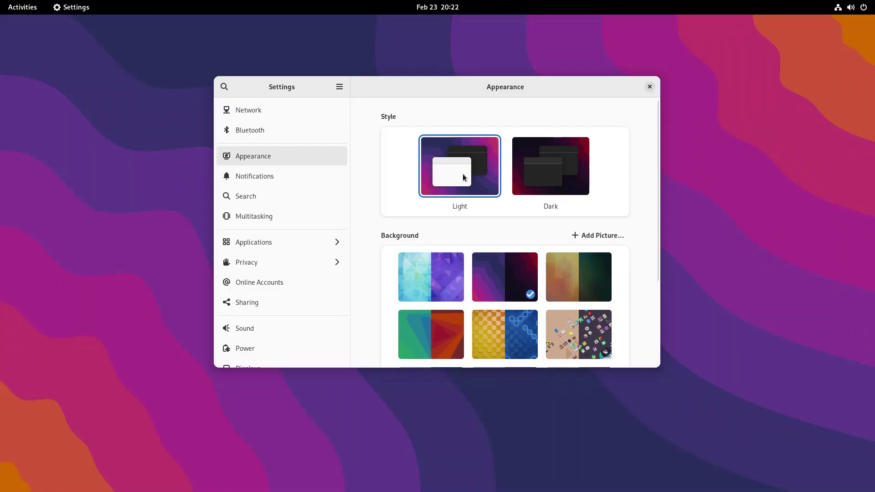
pyautogui.click(543, 174)
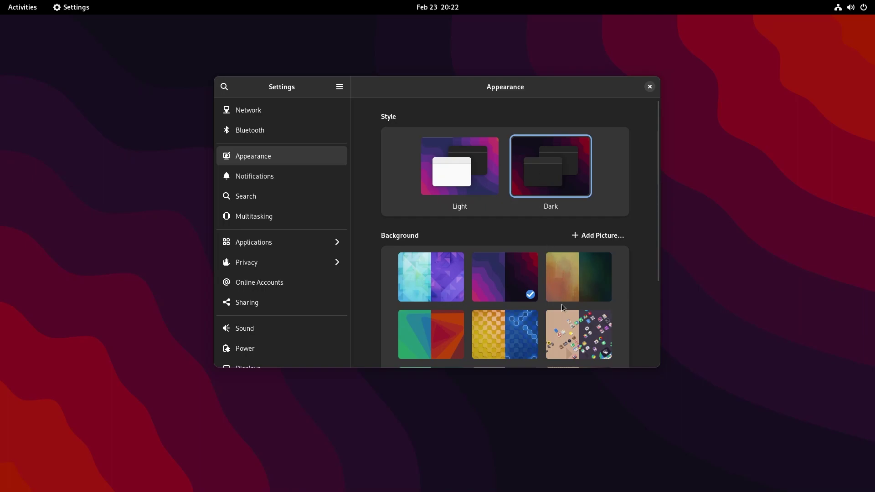
pyautogui.scroll(-5, 563, 305)
pyautogui.scroll(3, 559, 306)
pyautogui.scroll(2, 559, 302)
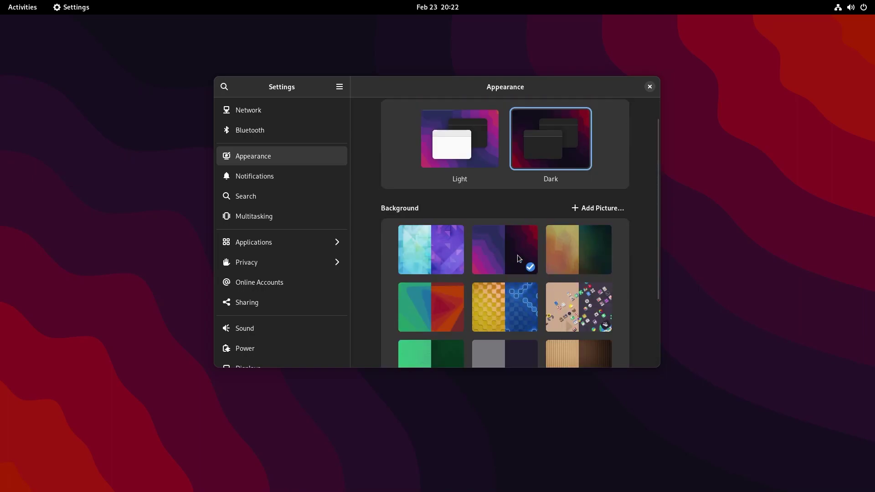
pyautogui.click(442, 251)
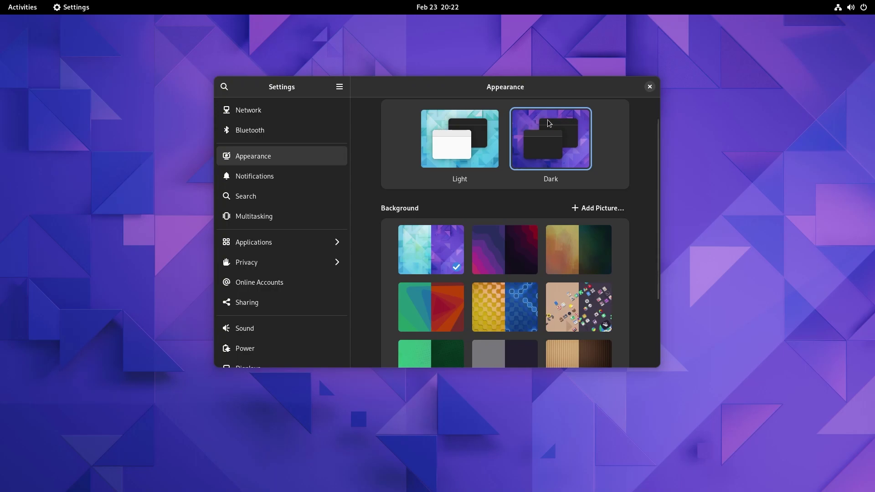
# Find and launch Files, and move its window so it partly covers Settings.
pyautogui.press('super')
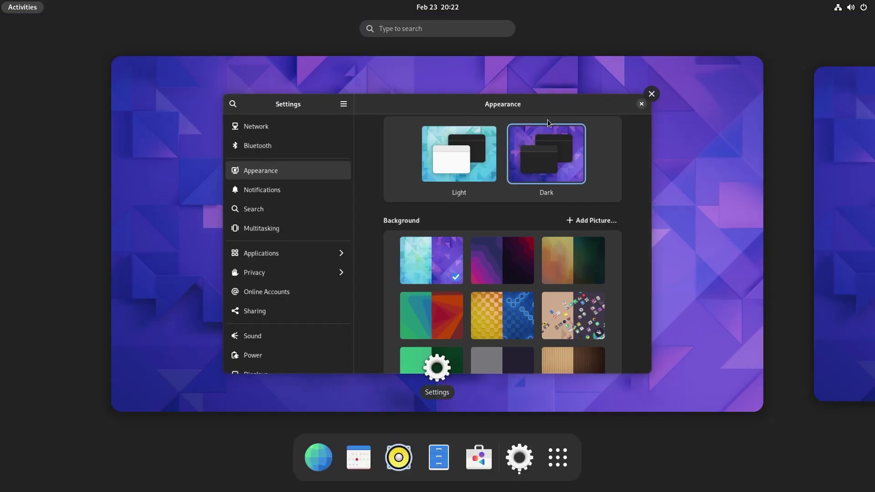
pyautogui.write('files')
pyautogui.press('Return')
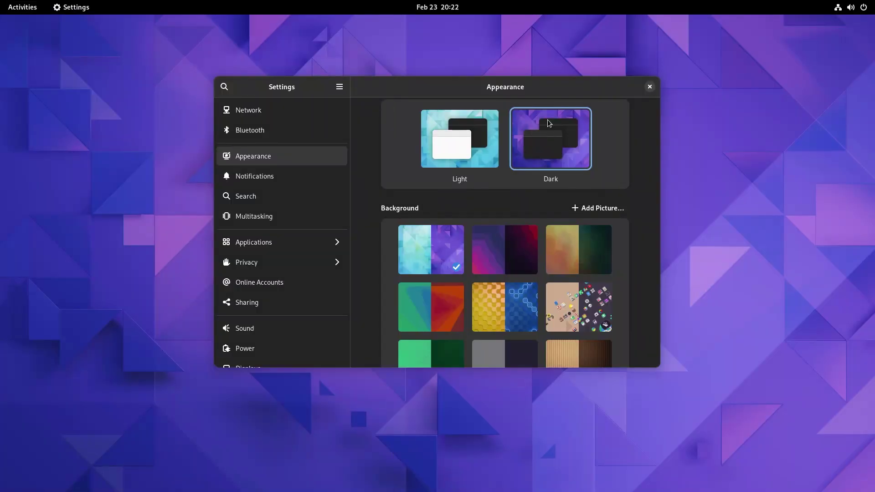
pyautogui.moveTo(344, 26); pyautogui.dragTo(478, 108)
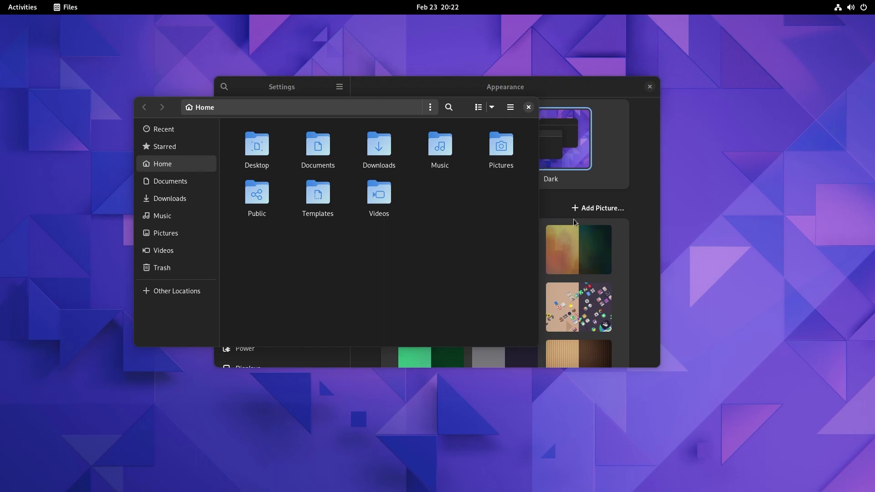
# Set the Appearance style to Light in Settings and bring the Files window back to the front.
pyautogui.click(647, 225)
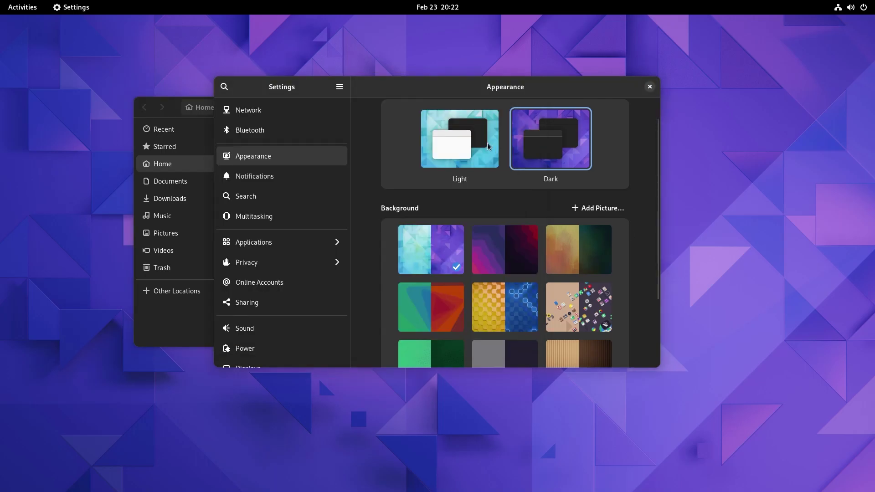
pyautogui.click(458, 136)
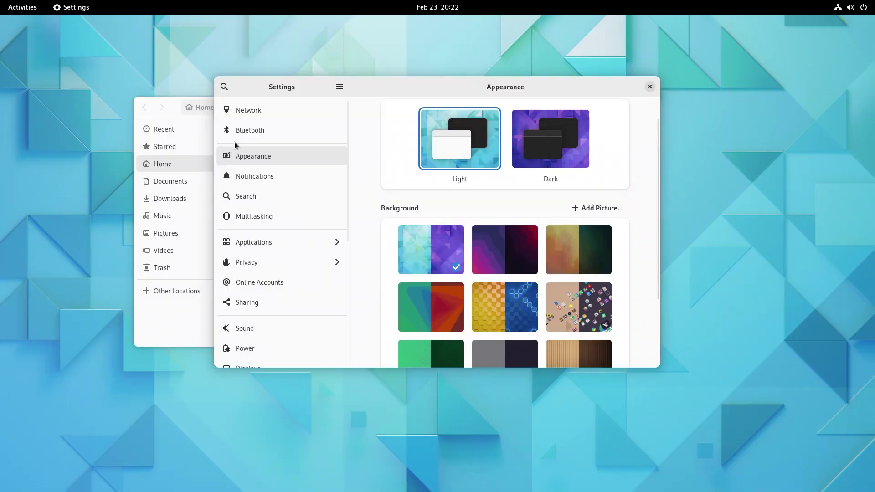
pyautogui.click(174, 106)
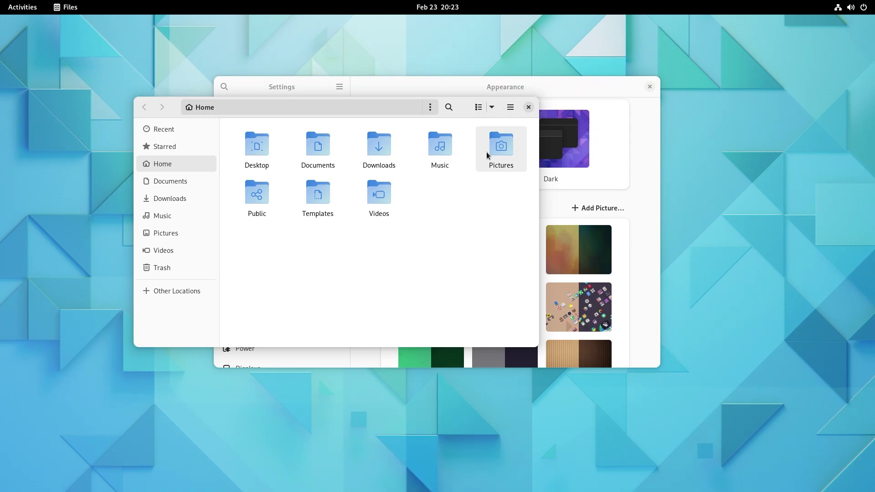
# Look over the application grid, return to the first workspace and move the Files window lower over Settings.
pyautogui.press('super')
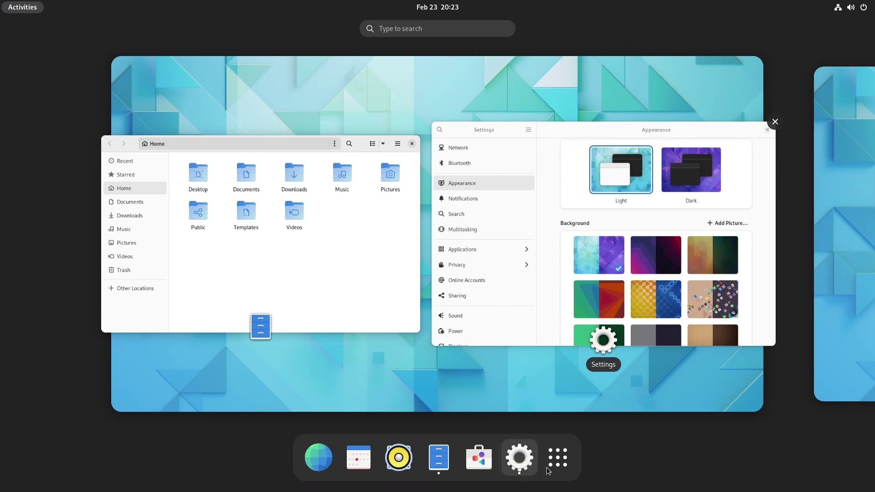
pyautogui.click(565, 466)
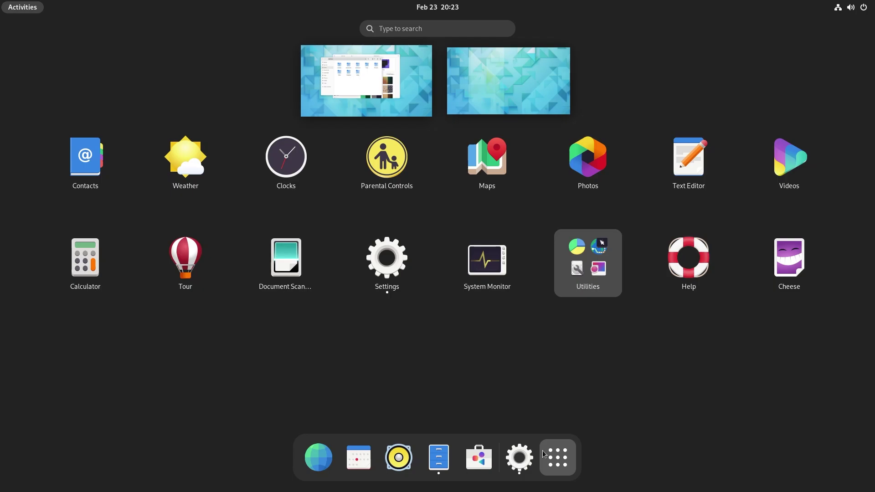
pyautogui.click(325, 67)
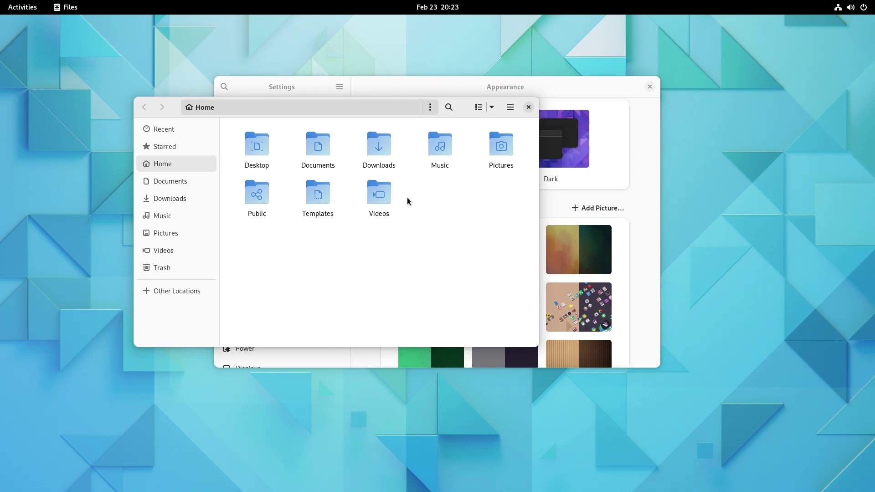
pyautogui.moveTo(462, 107); pyautogui.dragTo(513, 165)
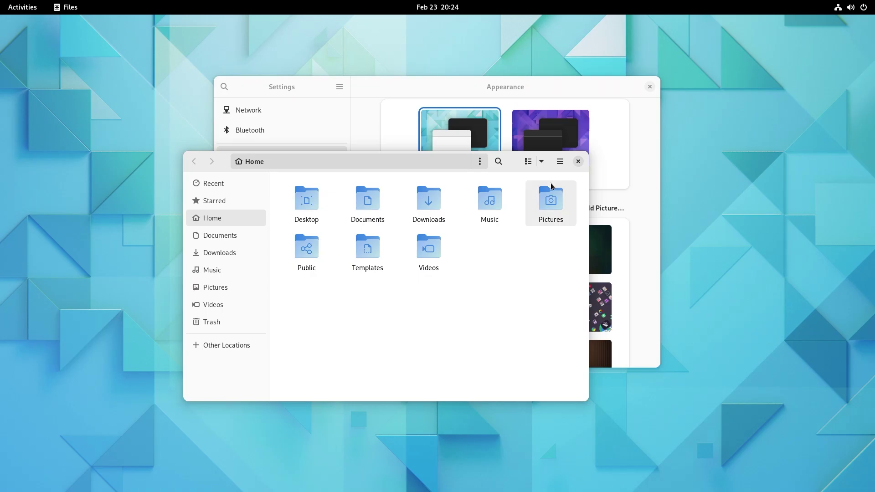
# Search the desktop for "gnome te" and launch Text Editor.
pyautogui.press('super')
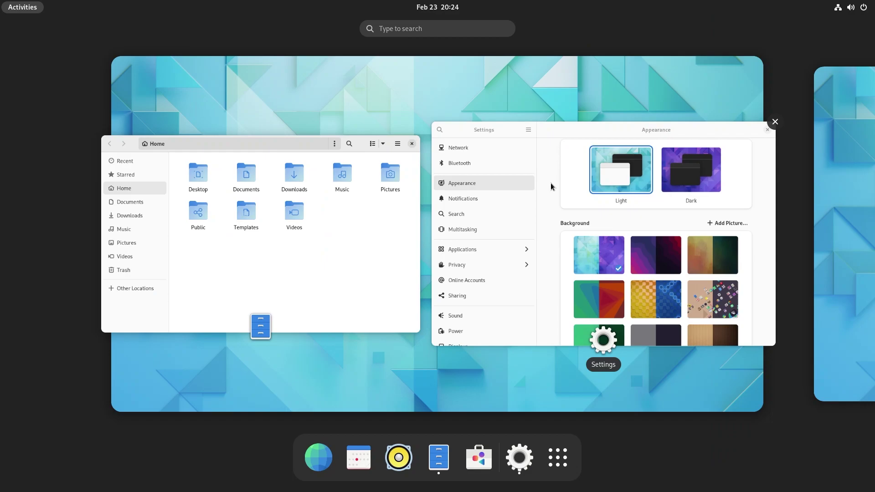
pyautogui.write('gnome te')
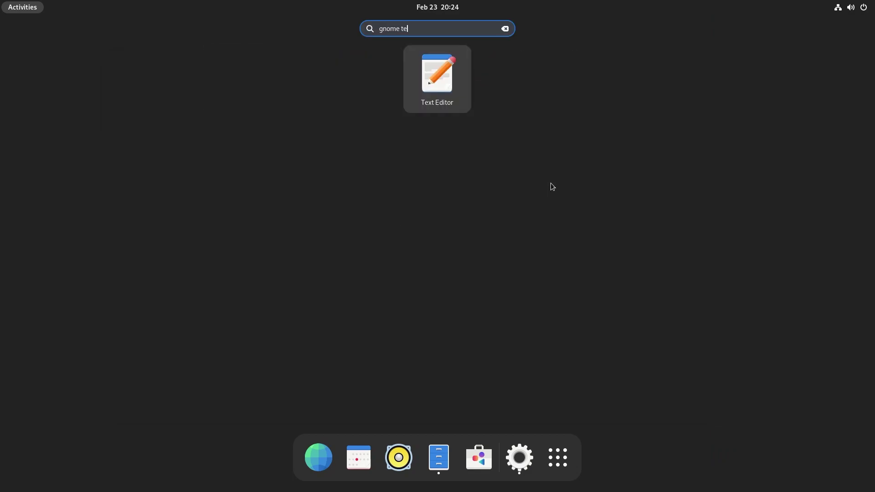
pyautogui.press('super')
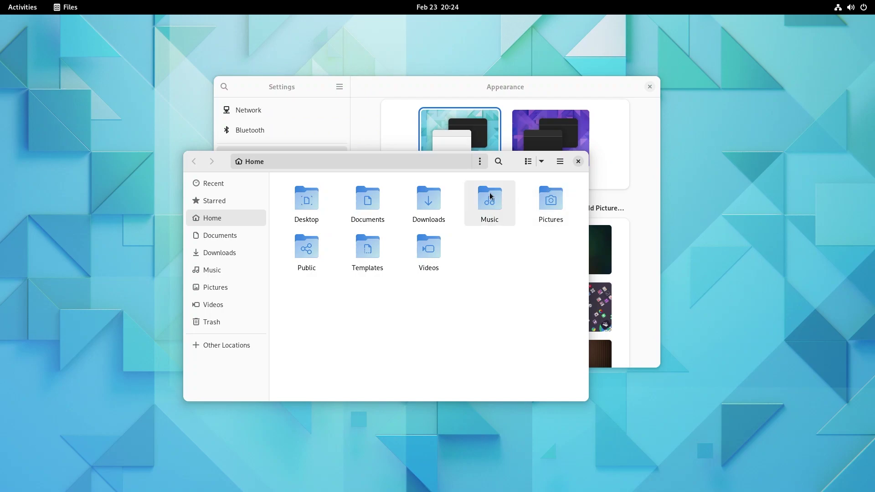
# Close the Files and Settings windows and move the Text Editor window towards the middle of the desktop.
pyautogui.click(578, 161)
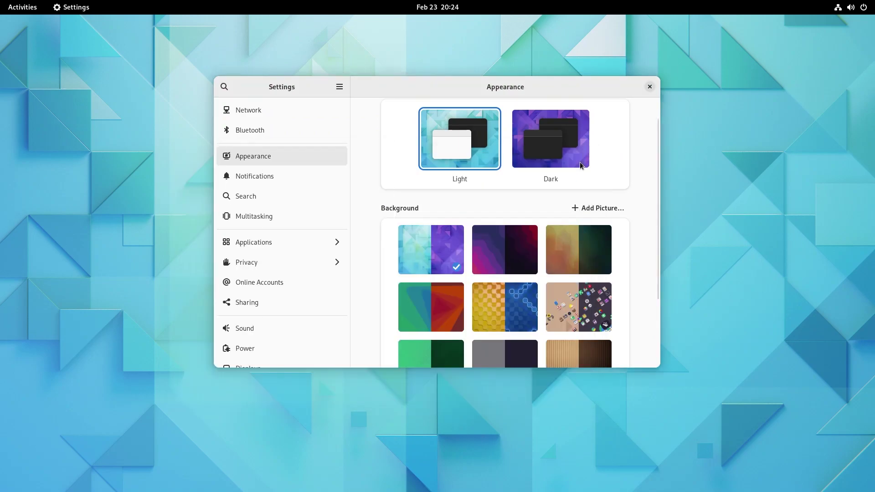
pyautogui.click(651, 89)
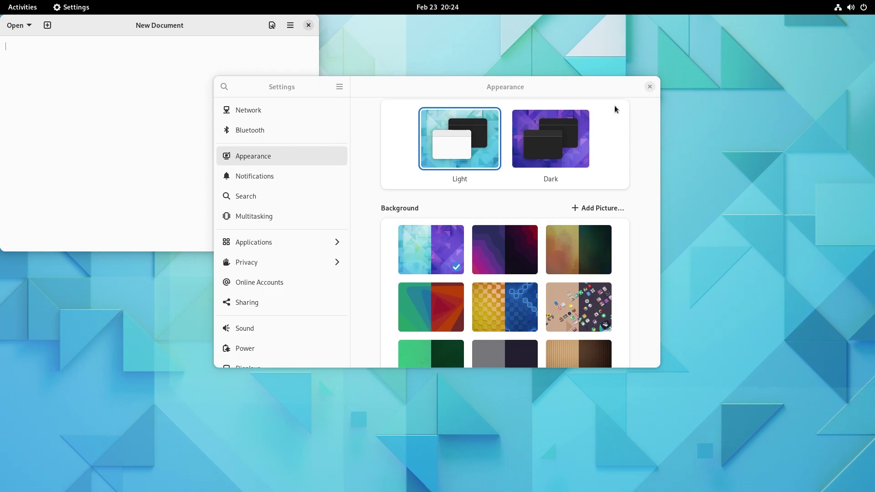
pyautogui.moveTo(130, 25); pyautogui.dragTo(361, 127)
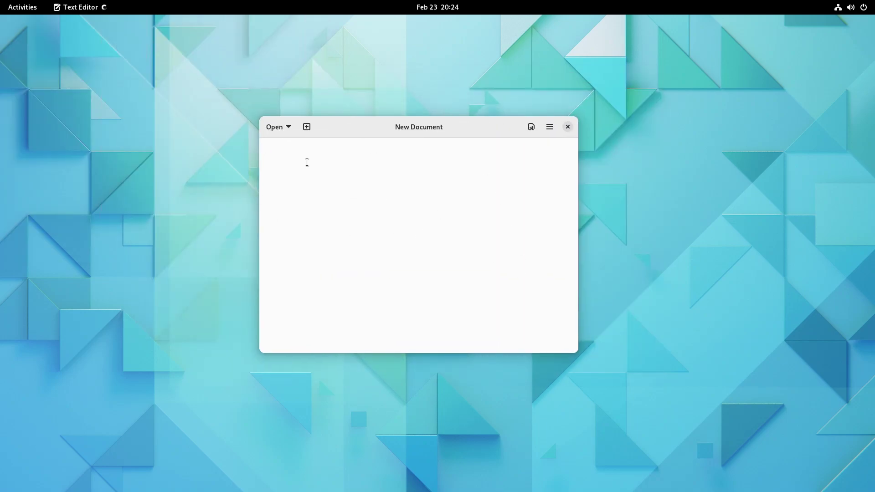
# Examine the version, credits and system library information in Text Editor's About dialog, and close the dialog.
pyautogui.click(550, 128)
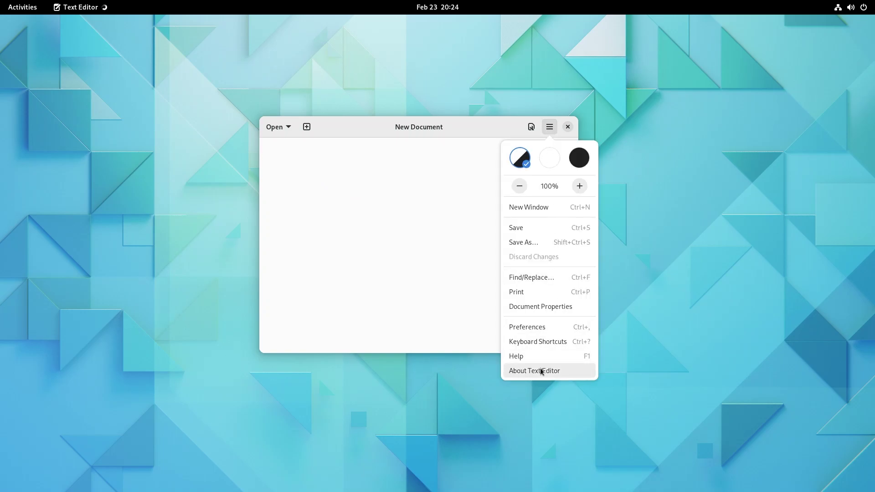
pyautogui.click(557, 373)
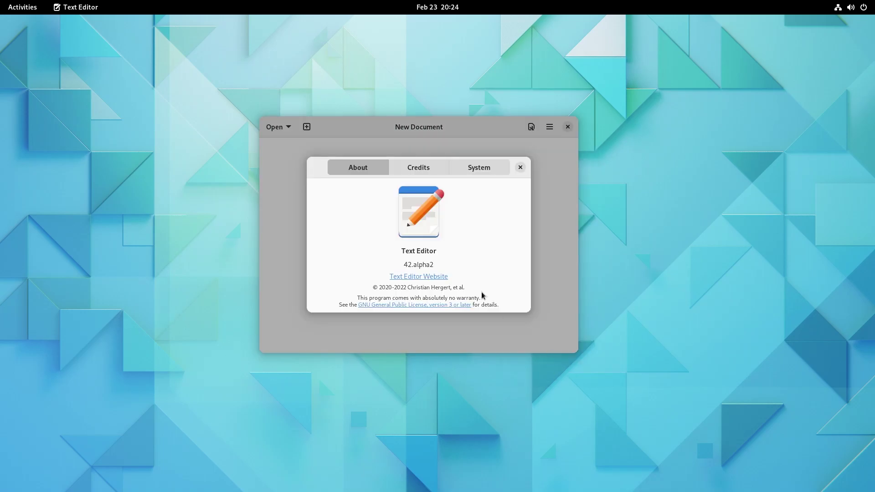
pyautogui.moveTo(403, 264); pyautogui.dragTo(435, 264)
pyautogui.click(436, 264)
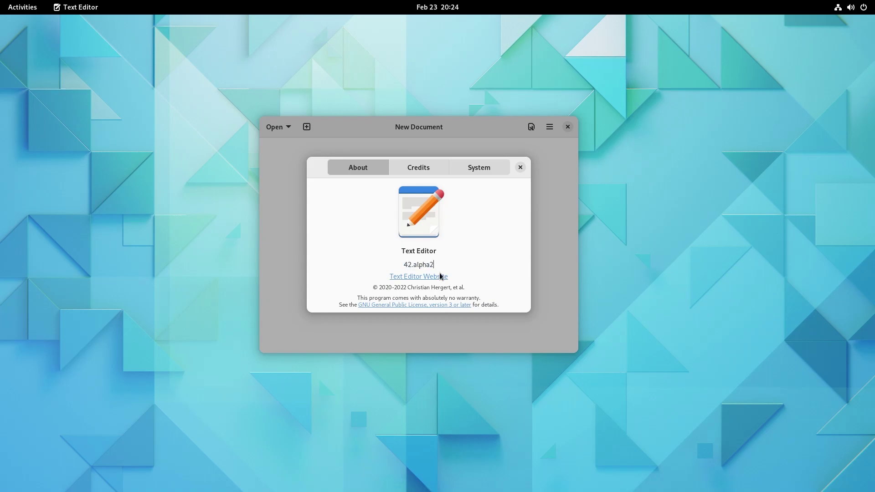
pyautogui.click(418, 167)
pyautogui.scroll(-5, 439, 287)
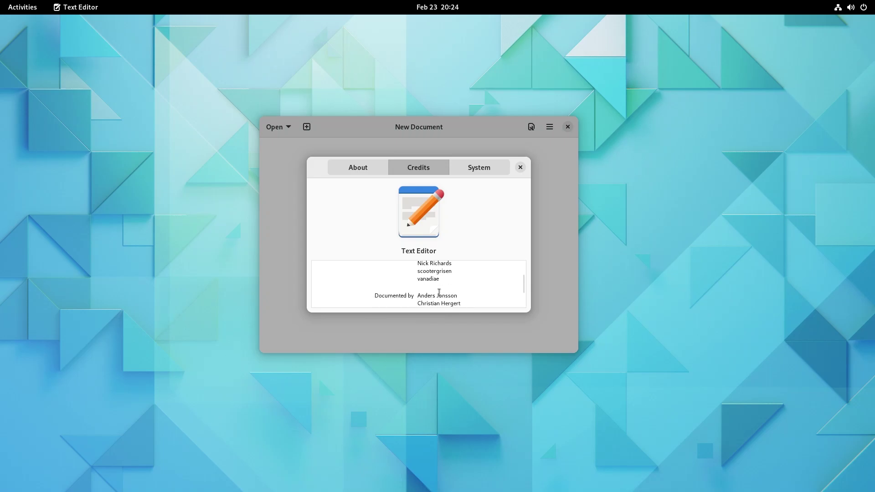
pyautogui.click(480, 167)
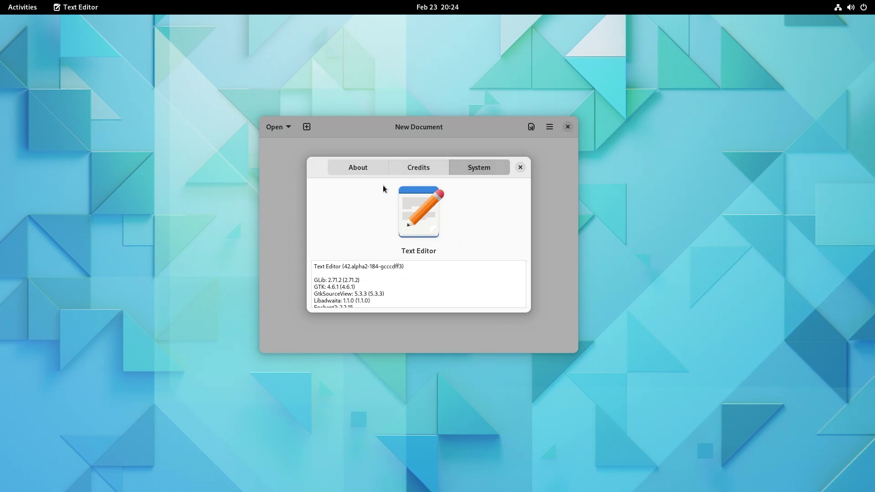
pyautogui.moveTo(314, 287); pyautogui.dragTo(354, 289)
pyautogui.click(521, 167)
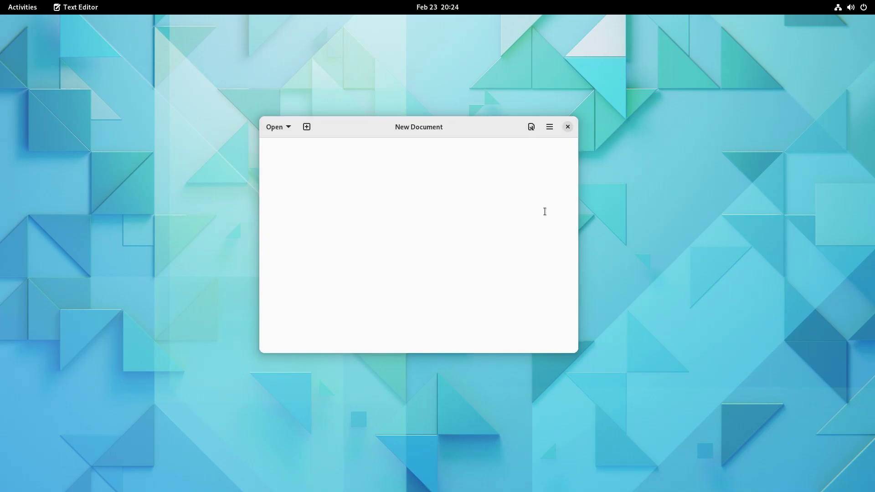
# Search for and open Settings, and set the Appearance style to Dark.
pyautogui.press('super')
pyautogui.write('settings')
pyautogui.press('Return')
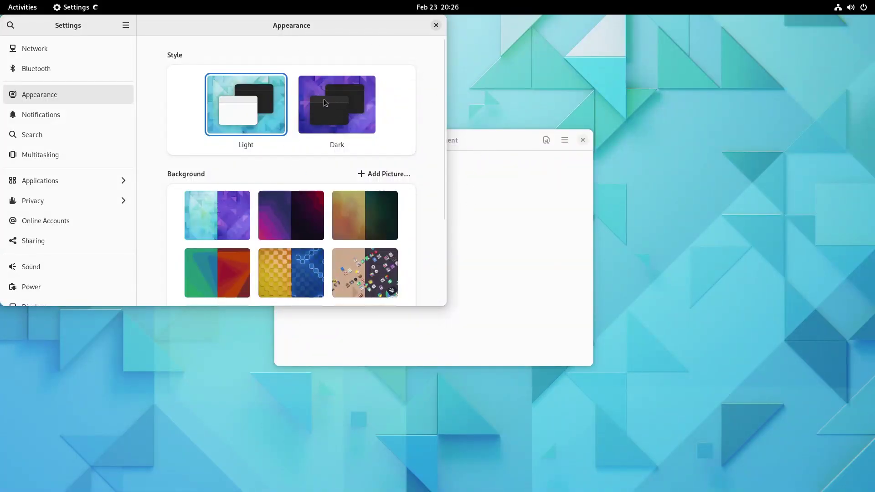
pyautogui.click(324, 101)
# Bring Text Editor in front of Settings and switch its own style between light and dark, leaving it on dark.
pyautogui.click(488, 141)
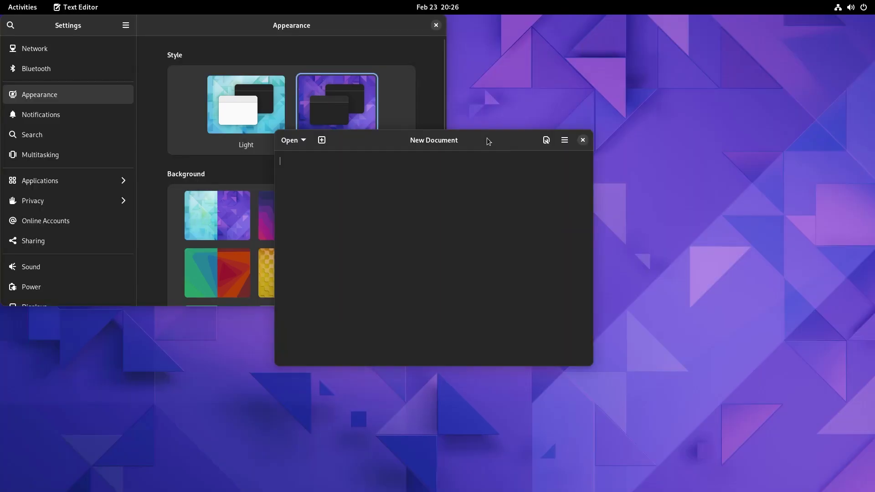
pyautogui.moveTo(488, 141); pyautogui.dragTo(563, 155)
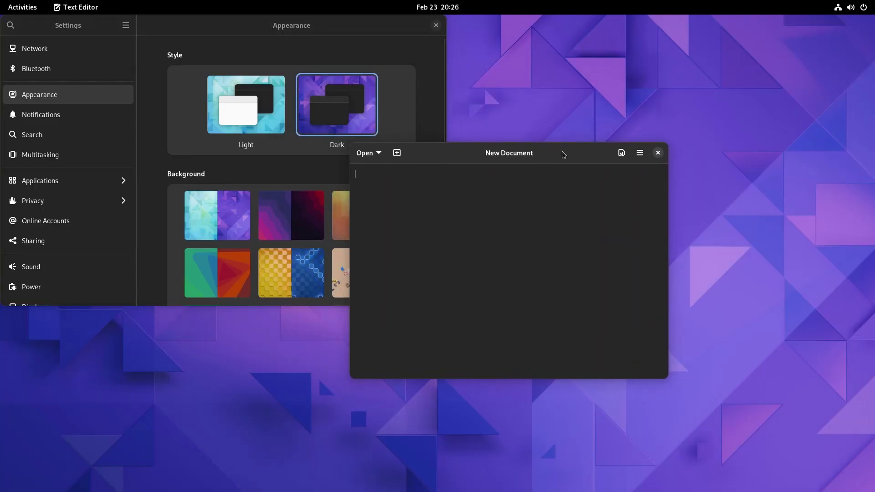
pyautogui.click(642, 158)
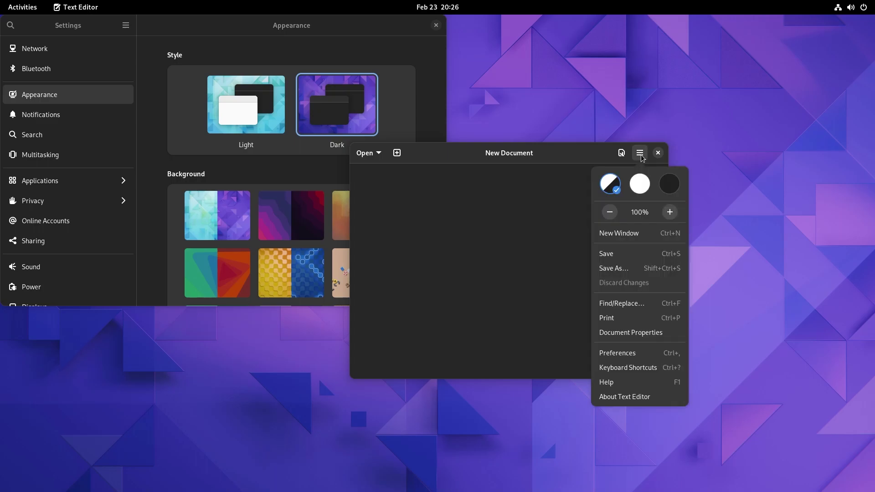
pyautogui.click(641, 187)
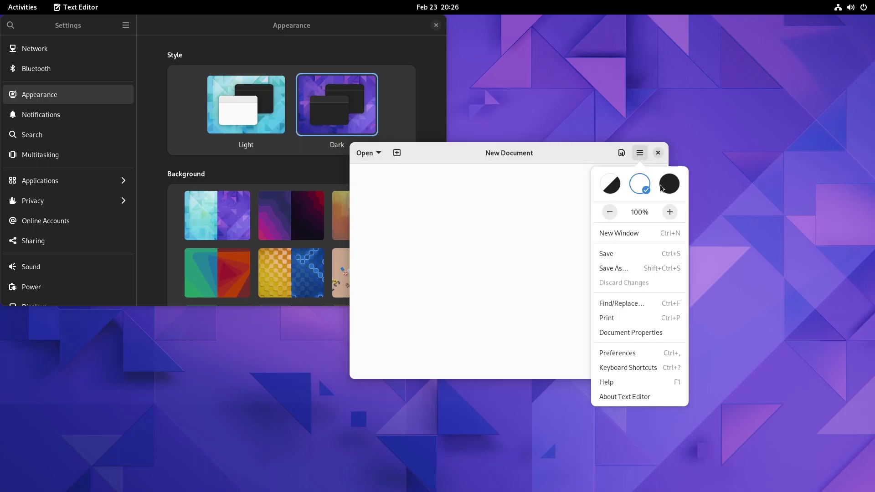
pyautogui.click(670, 185)
pyautogui.click(640, 187)
pyautogui.click(670, 185)
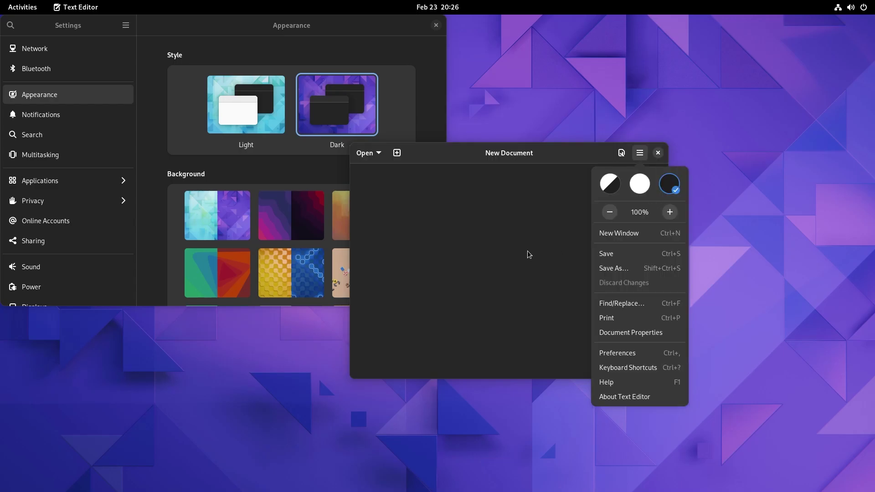
# Quit Text Editor and Settings to clear the desktop.
pyautogui.click(572, 206)
pyautogui.hotkey('ctrl', 'q')
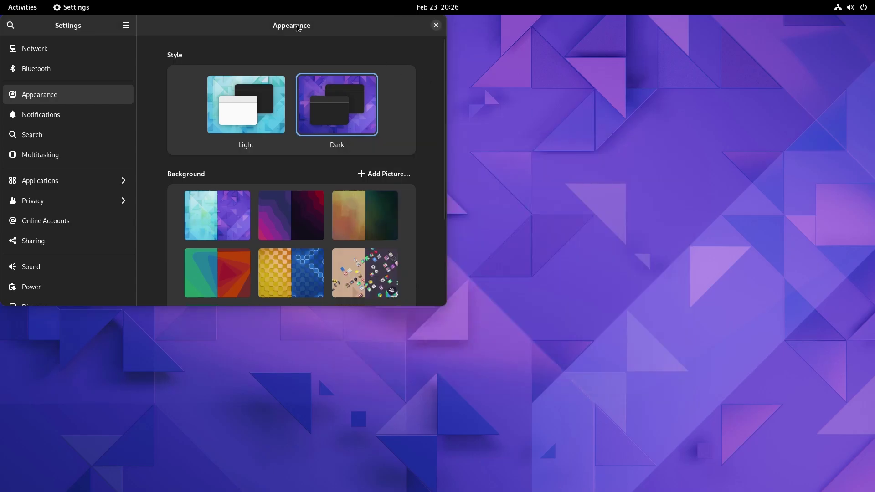
pyautogui.hotkey('ctrl', 'q')
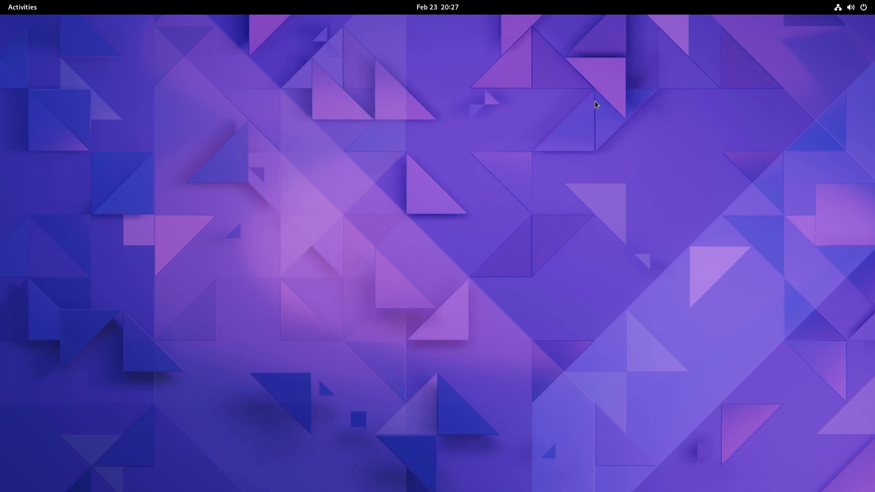
# Search the desktop for "screens" and open Take a Screenshot.
pyautogui.press('super')
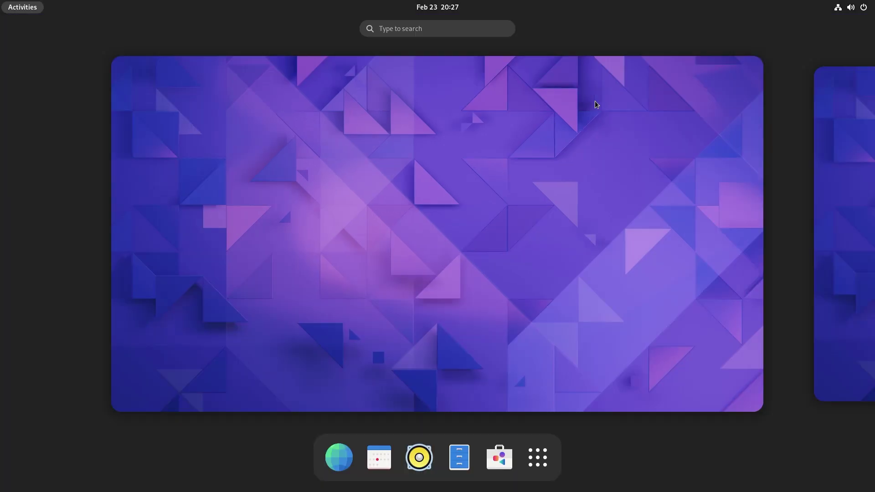
pyautogui.write('screens')
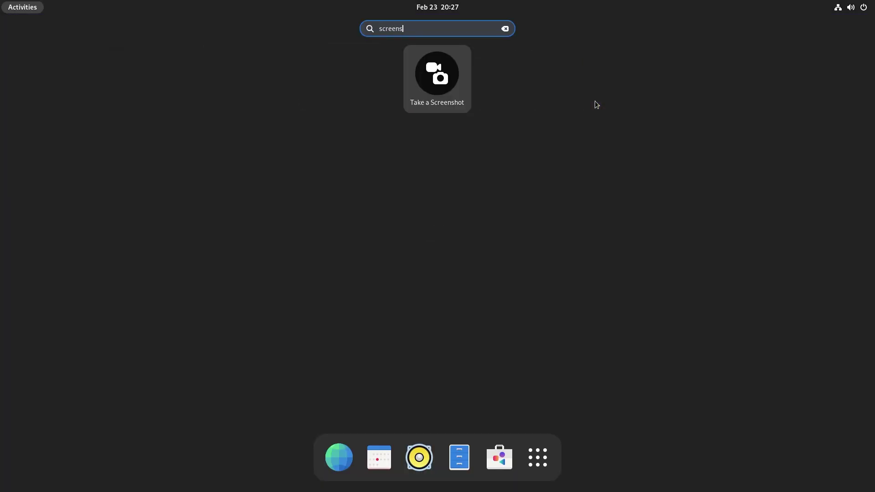
pyautogui.click(439, 87)
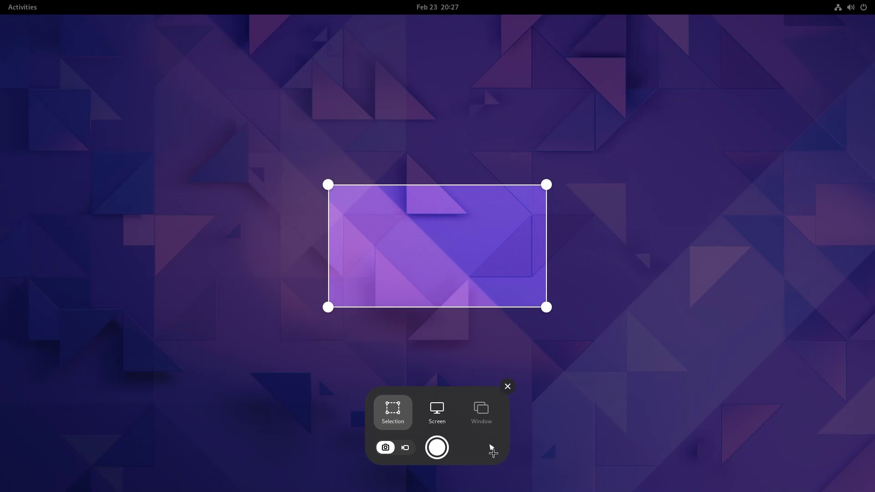
# Toggle pointer capture on and off, switch to screencast mode and make a short recording of the preset selection area.
pyautogui.click(492, 448)
pyautogui.click(491, 448)
pyautogui.click(406, 449)
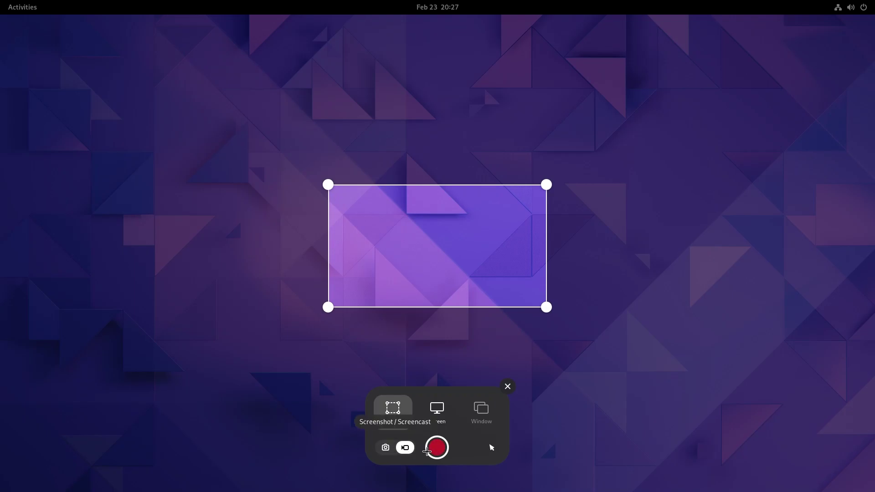
pyautogui.click(437, 448)
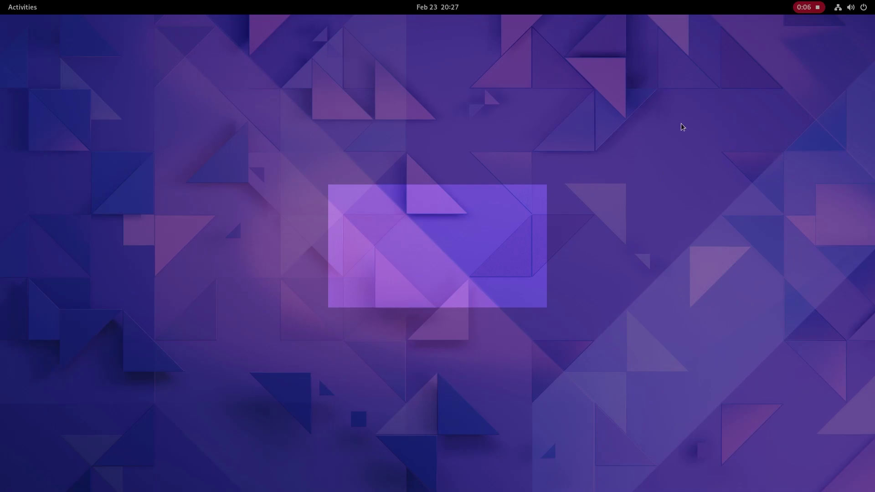
pyautogui.click(819, 7)
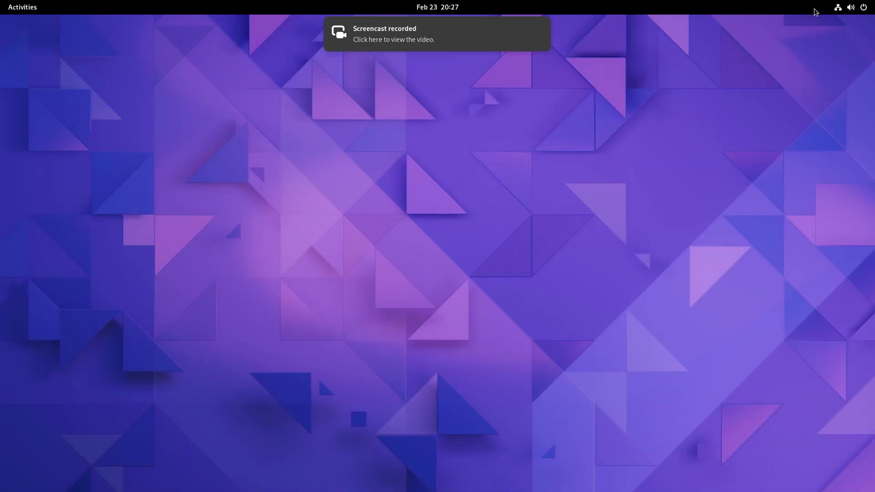
# Show the recorded screencast in Files and move the Files window towards the middle of the desktop.
pyautogui.moveTo(372, 39)
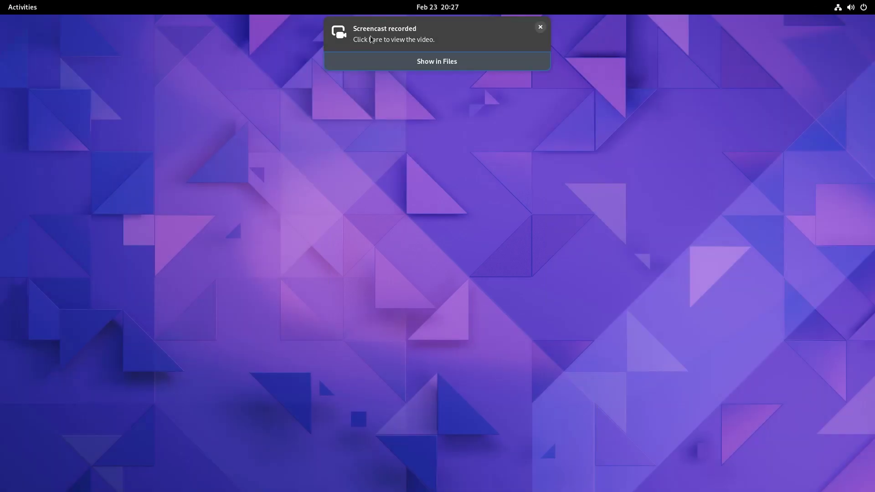
pyautogui.click(437, 62)
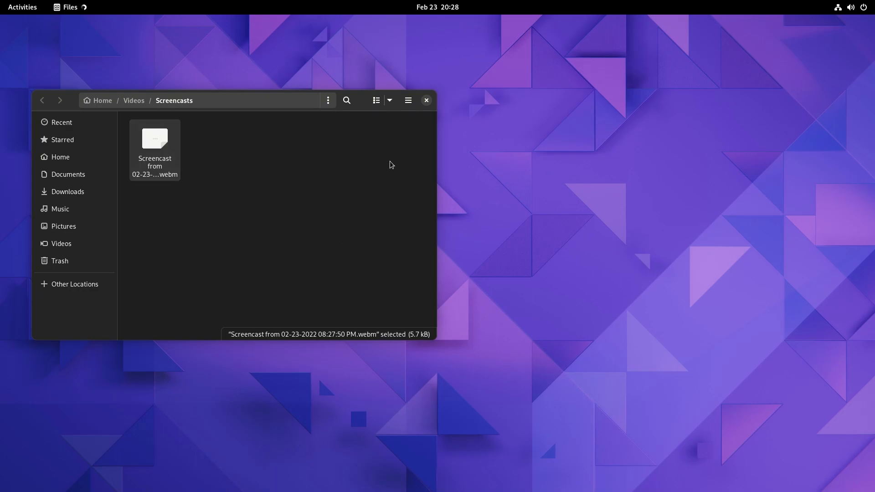
pyautogui.moveTo(364, 102); pyautogui.dragTo(482, 135)
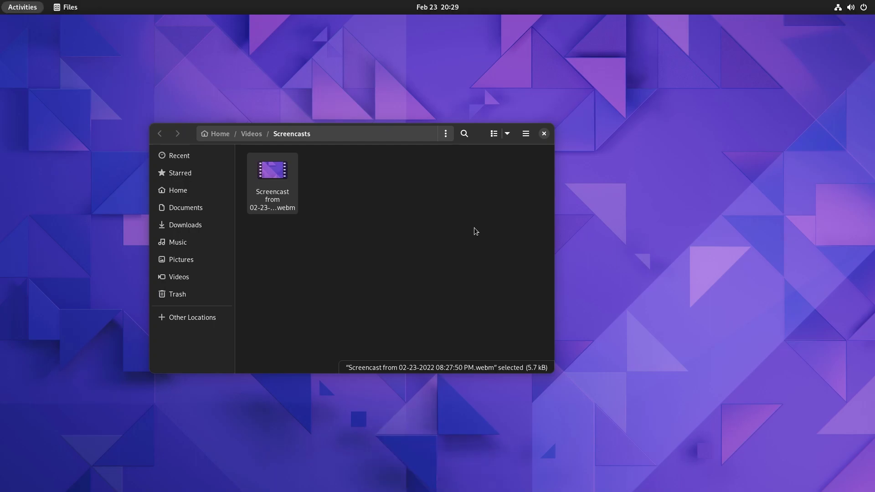
pyautogui.press('super')
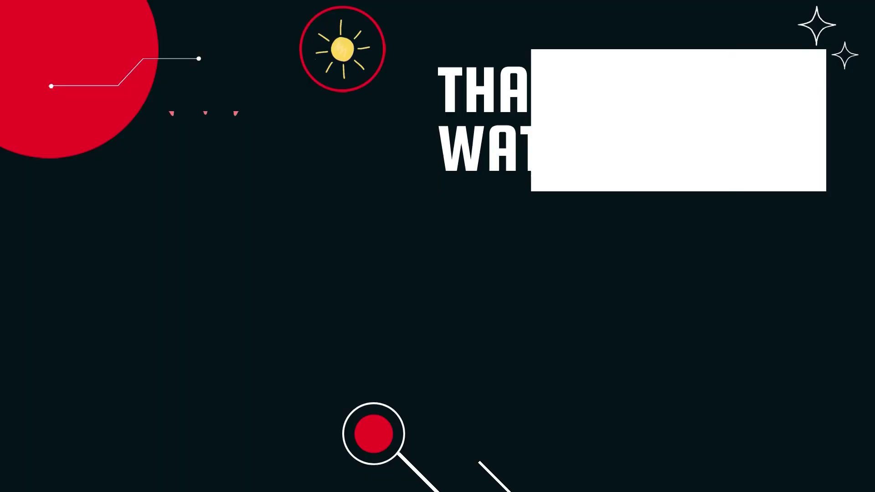